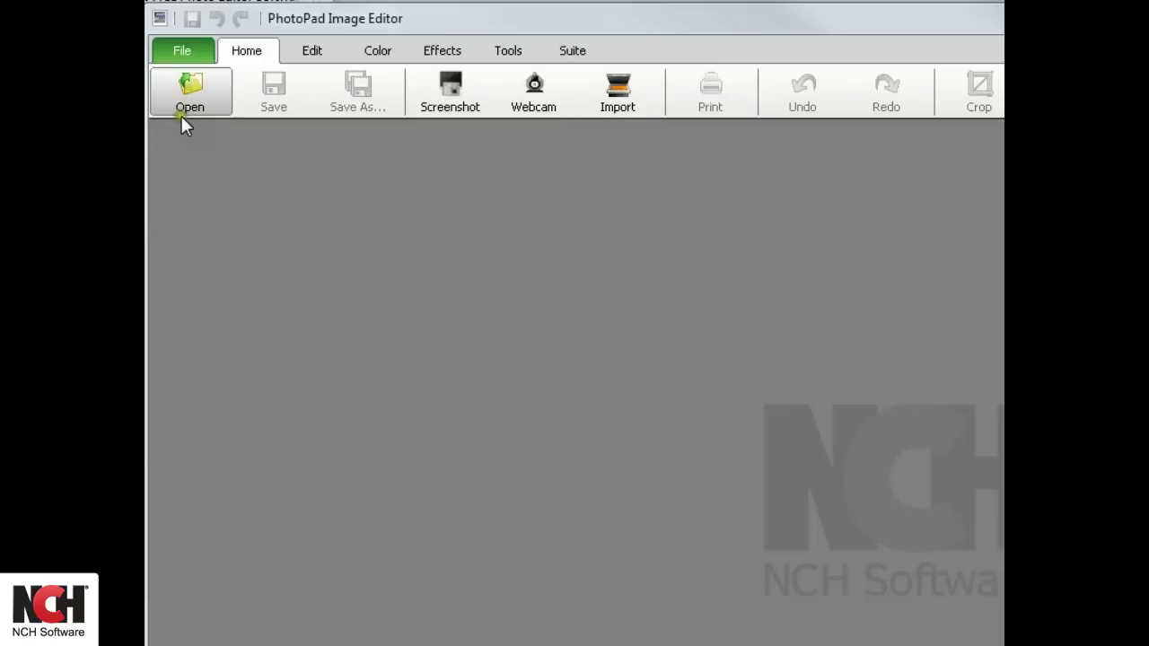
Open the sunset photo IMAG0382.jpg from the Pictures library.
{"action": "left_click", "coordinate": [190, 90]}
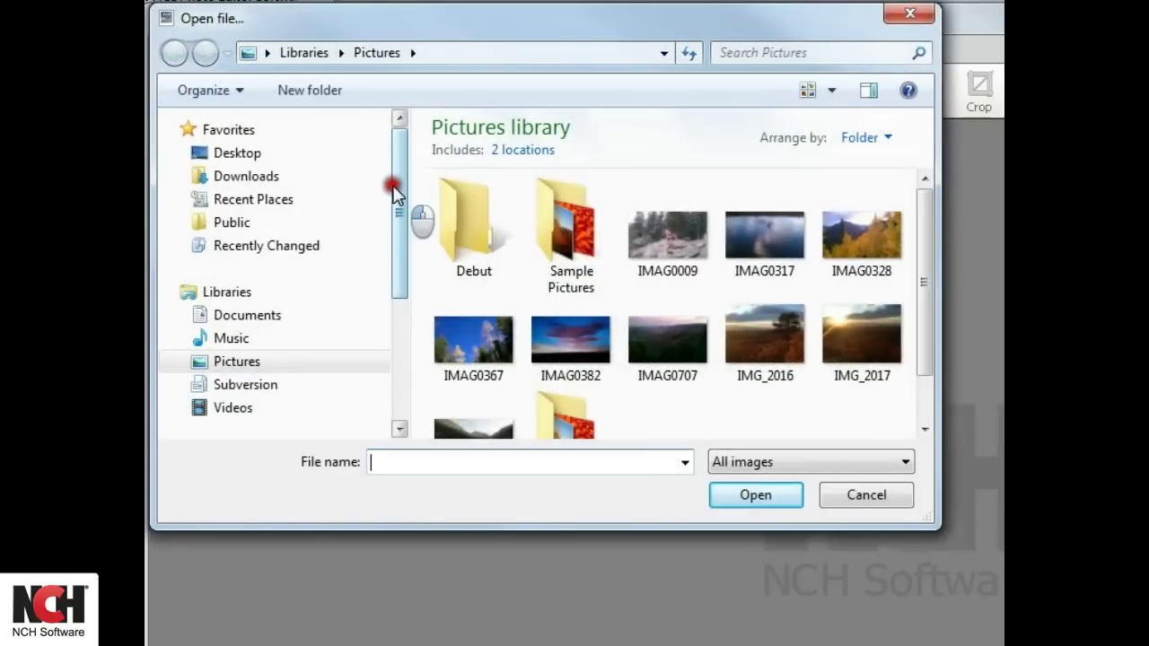
{"action": "left_click_drag", "start_coordinate": [392, 186], "coordinate": [393, 193]}
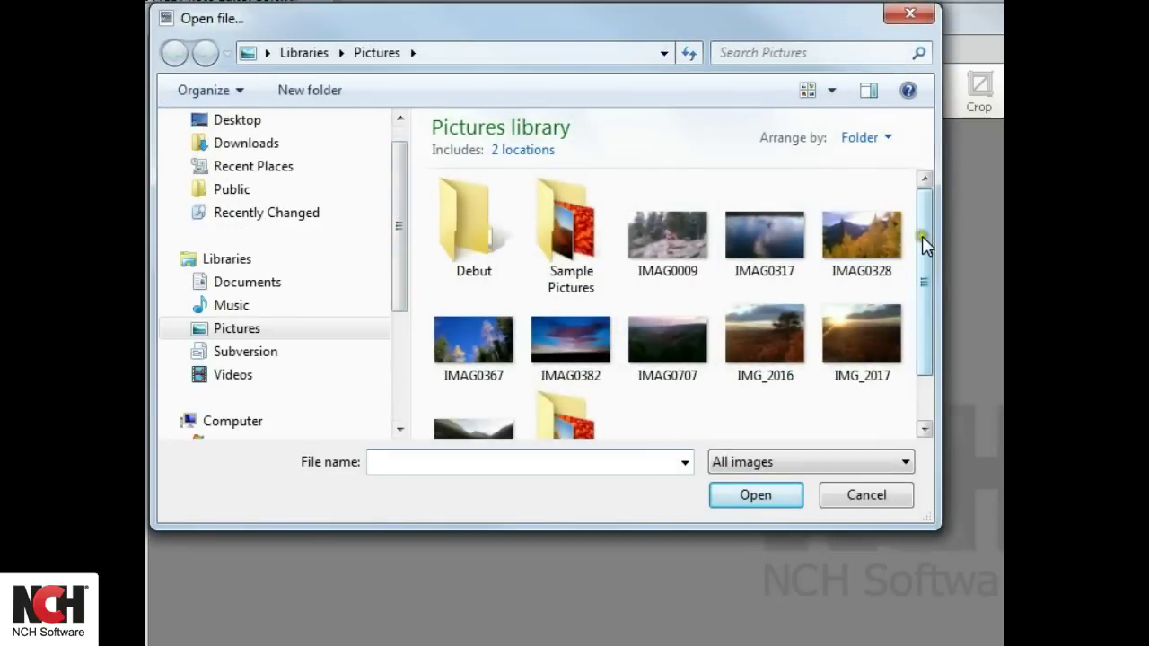
{"action": "left_click_drag", "start_coordinate": [922, 236], "coordinate": [920, 267]}
{"action": "left_click", "coordinate": [848, 276]}
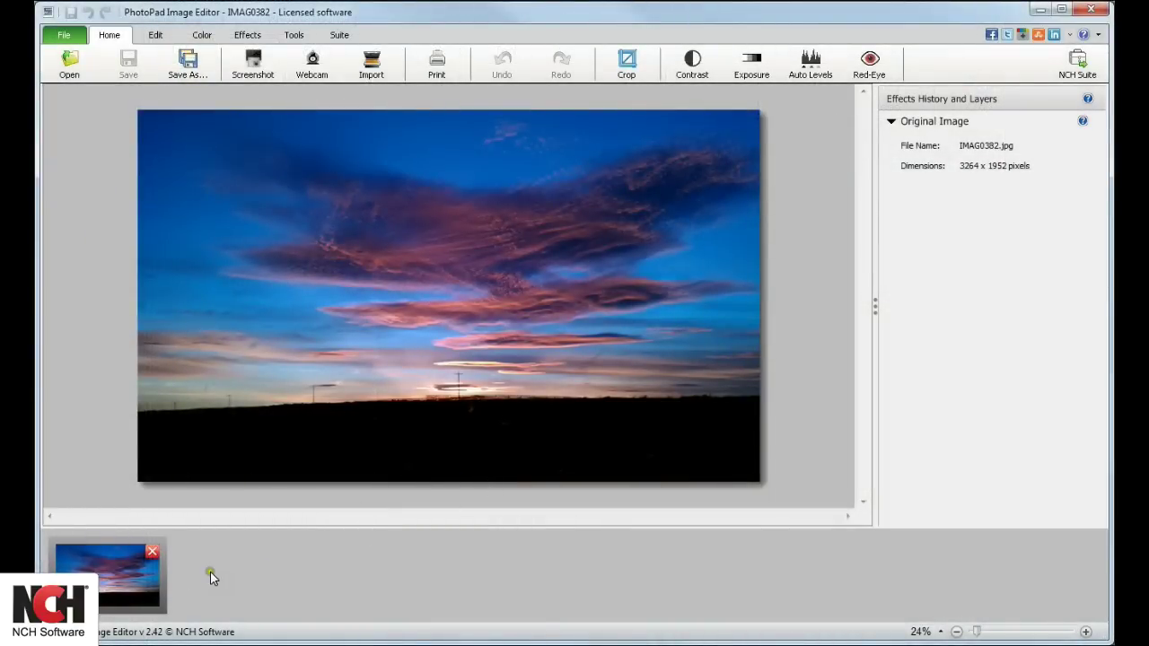
Open IMAG0009 and IMAG0367 together from the Pictures library.
{"action": "left_click", "coordinate": [55, 79]}
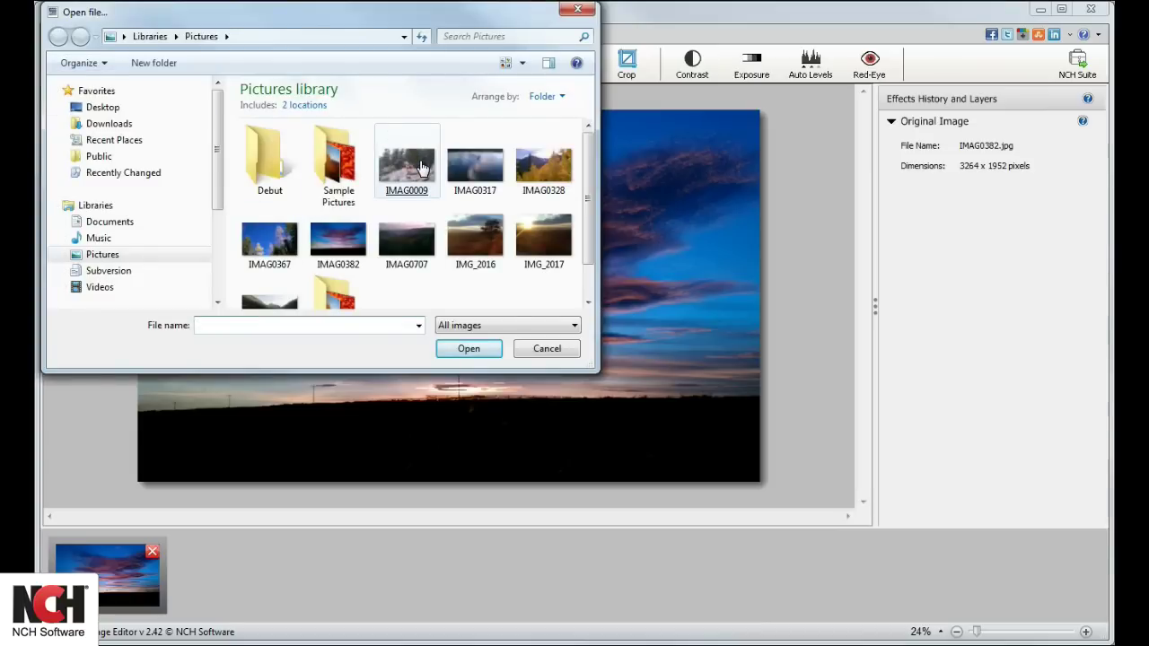
{"action": "left_click", "coordinate": [422, 168]}
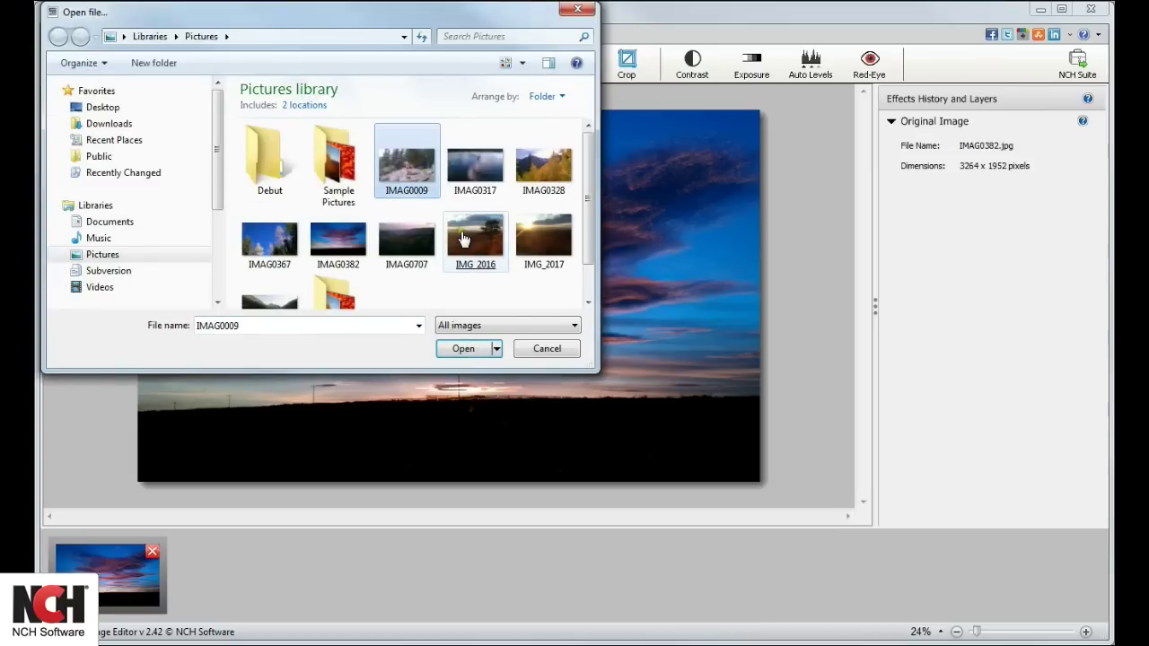
{"action": "left_click", "coordinate": [288, 248], "text": "ctrl"}
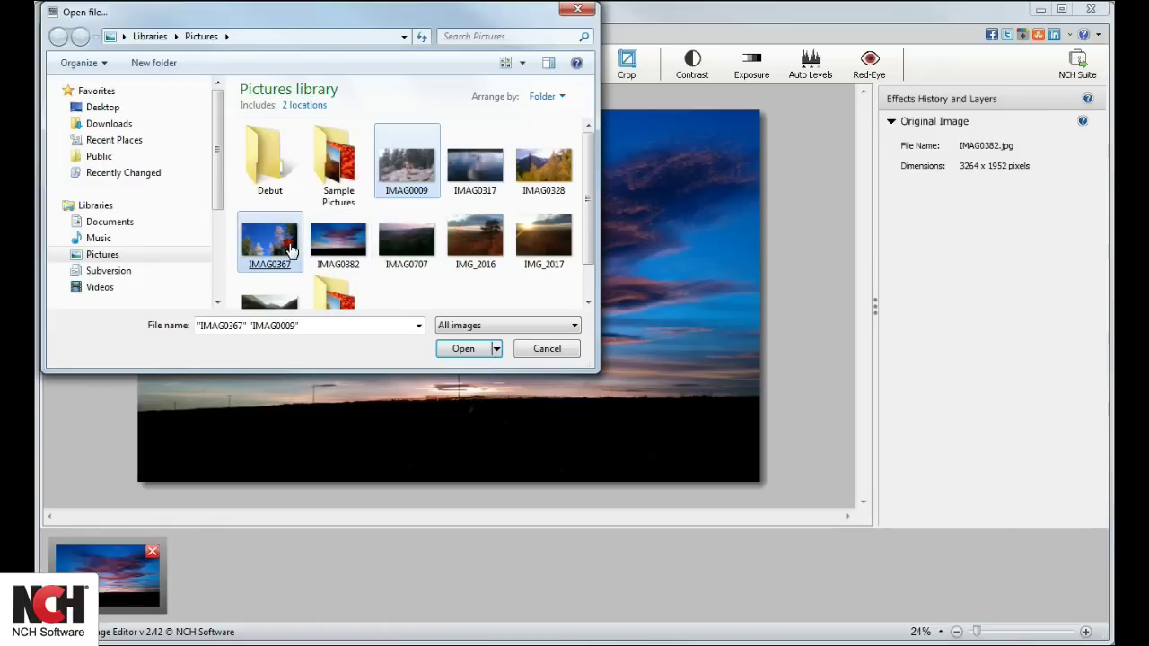
{"action": "left_click", "coordinate": [460, 346]}
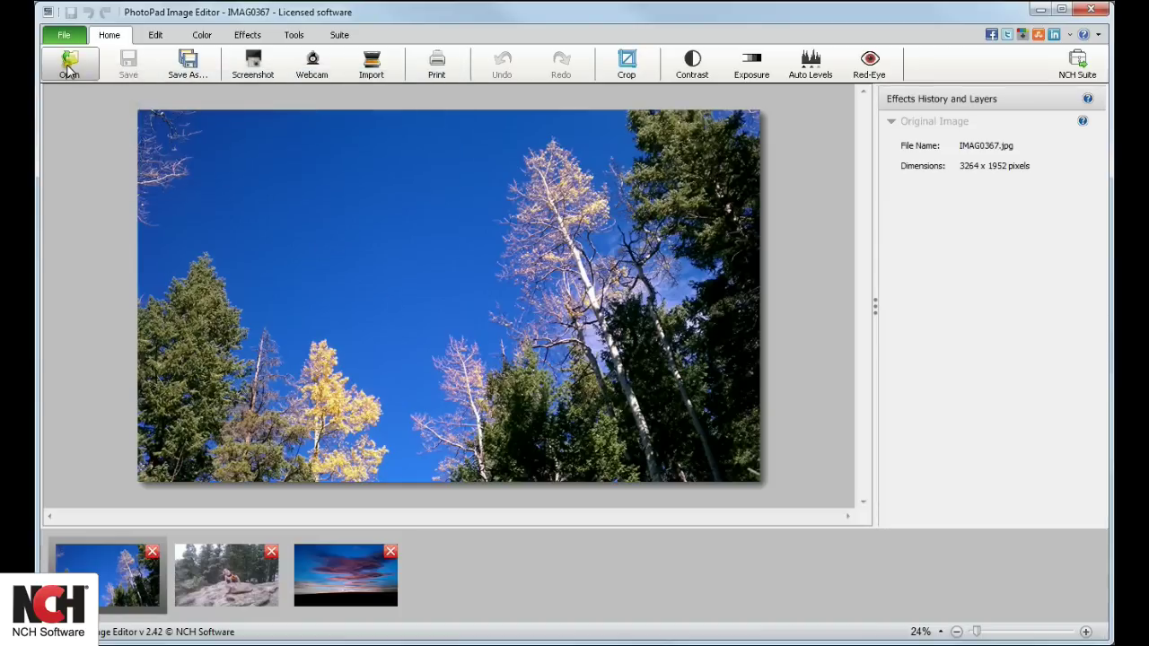
Open a larger multi-selection of photos including IMAG0009, IMAG0317, IMAG0328 and IMAG0382.
{"action": "left_click", "coordinate": [69, 70]}
{"action": "left_click", "coordinate": [451, 292]}
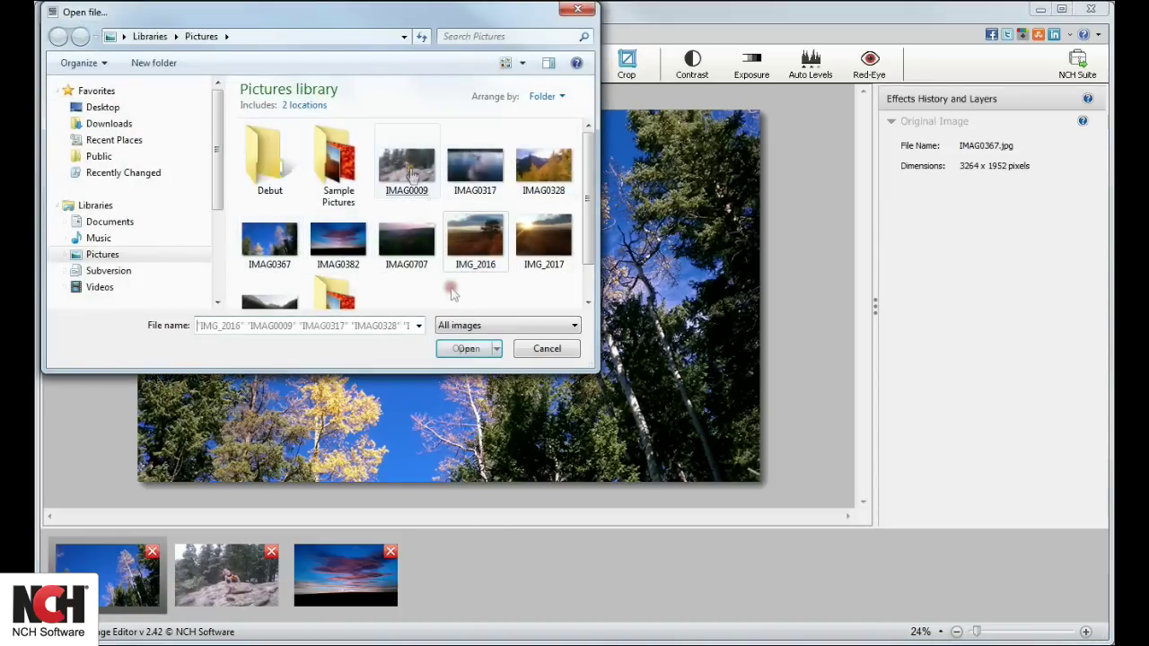
{"action": "left_click", "coordinate": [408, 171]}
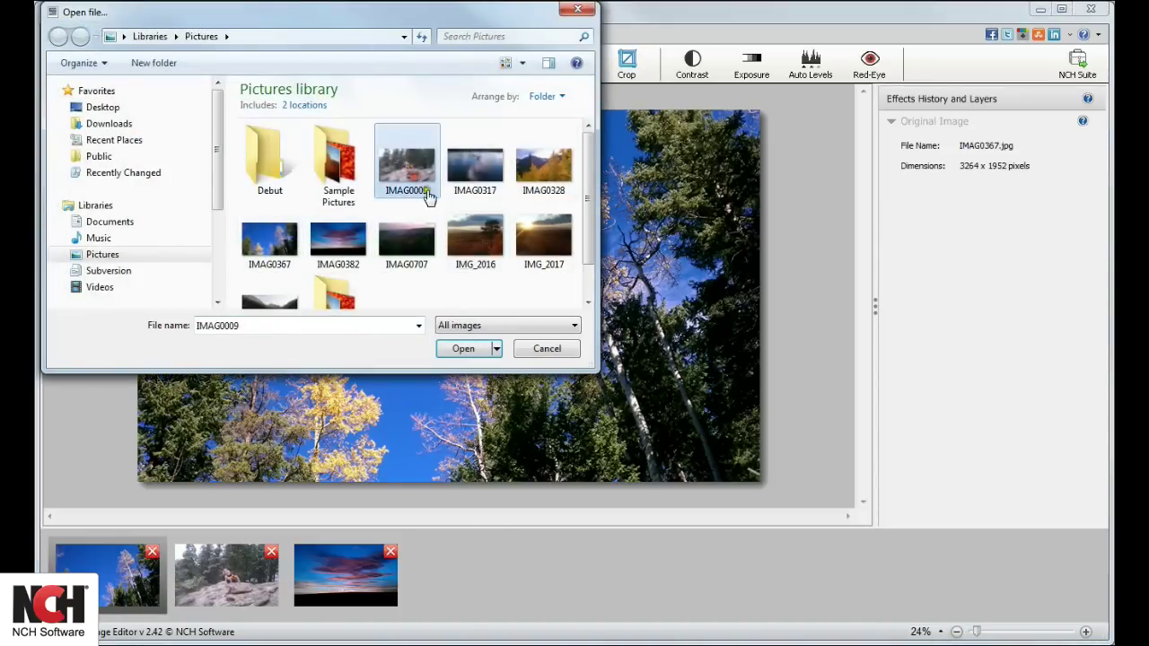
{"action": "left_click", "coordinate": [338, 242], "text": "shift"}
{"action": "left_click", "coordinate": [463, 348]}
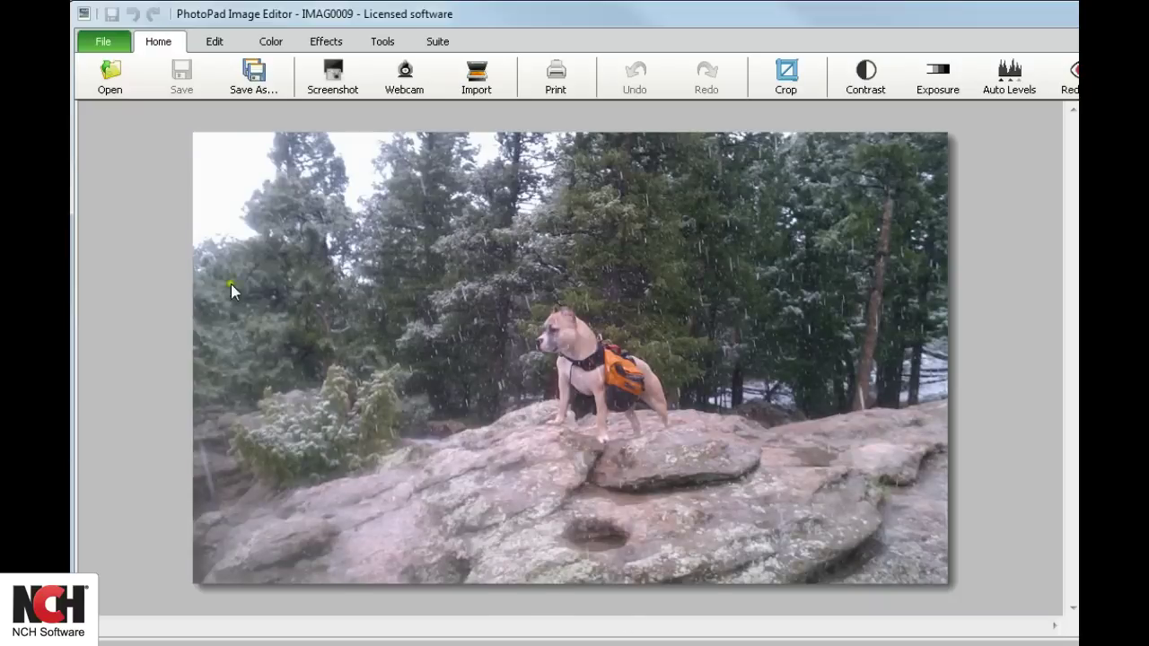
Set WIA-Apple iPhone 1.0 (32-32) as the image source under File > Select Image Source.
{"action": "left_click", "coordinate": [102, 44]}
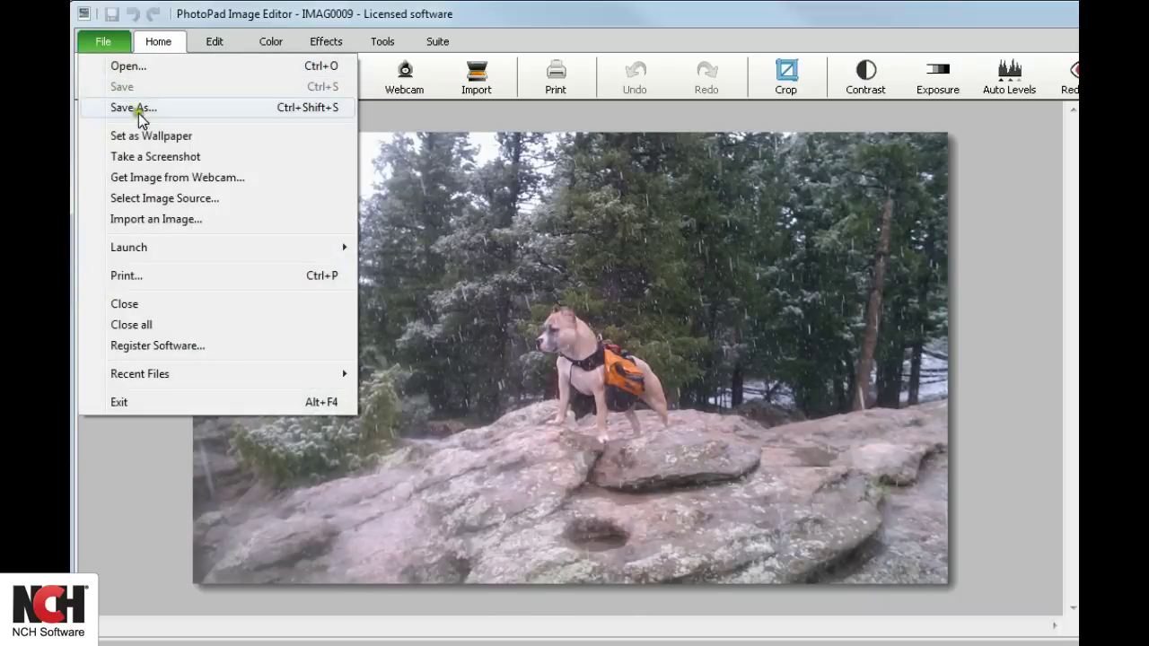
{"action": "left_click", "coordinate": [158, 195]}
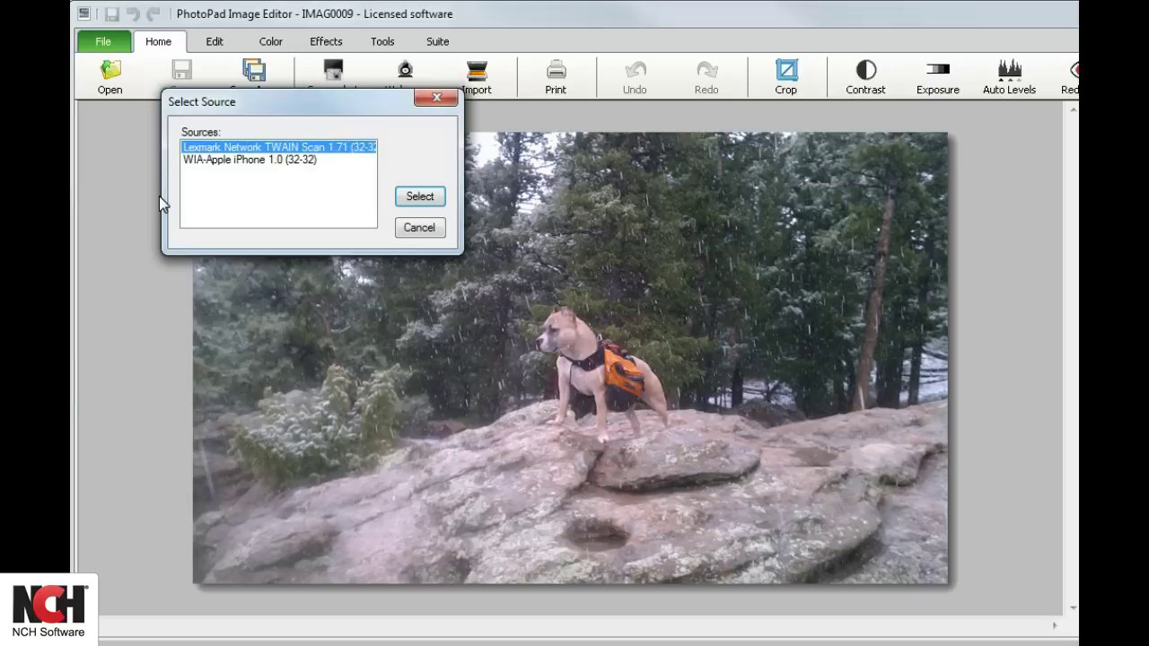
{"action": "left_click", "coordinate": [200, 162]}
{"action": "left_click", "coordinate": [423, 197]}
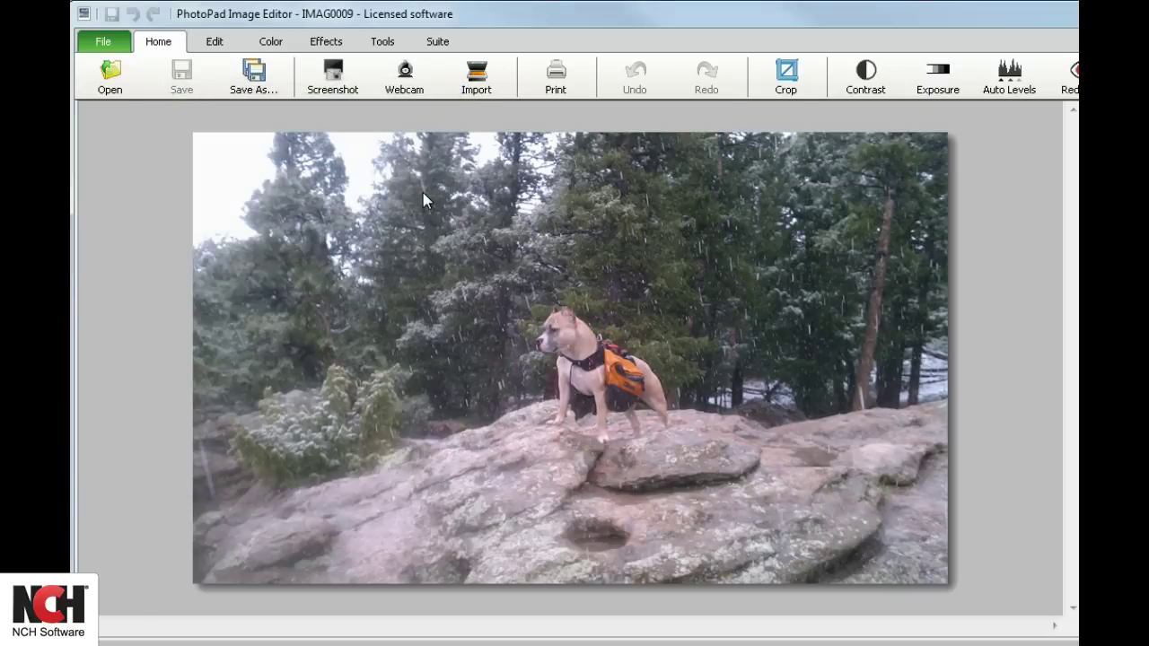
Import only the shaggy white dog photo from the Apple iPhone as an Imported Image.
{"action": "left_click", "coordinate": [475, 80]}
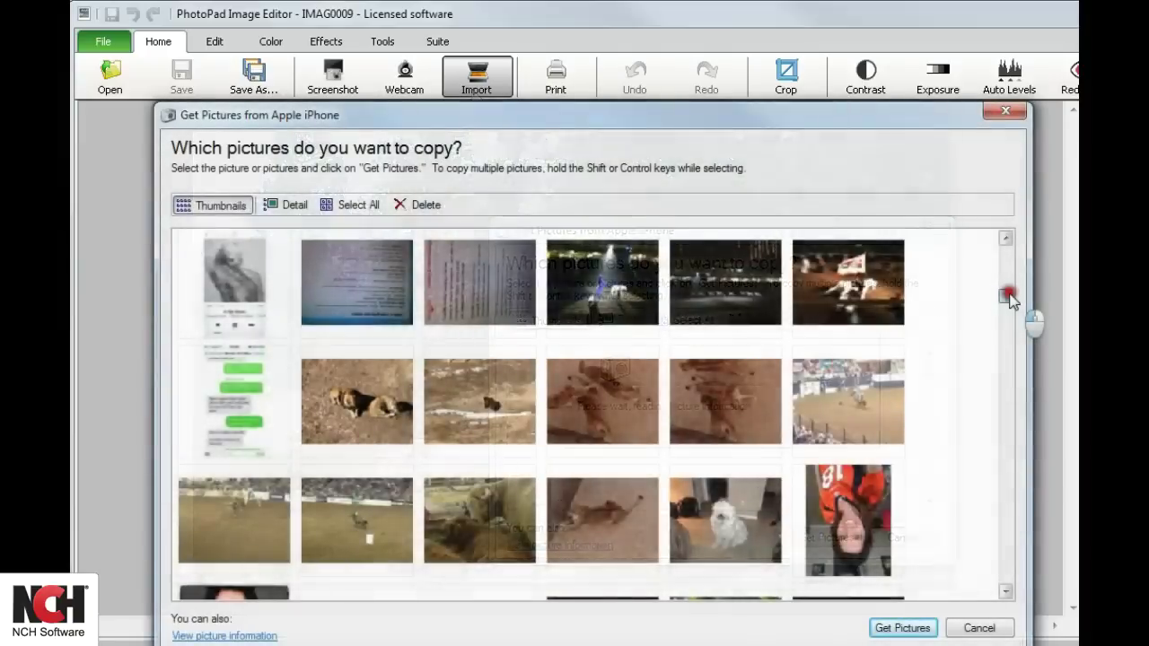
{"action": "left_click_drag", "start_coordinate": [1010, 301], "coordinate": [1008, 295]}
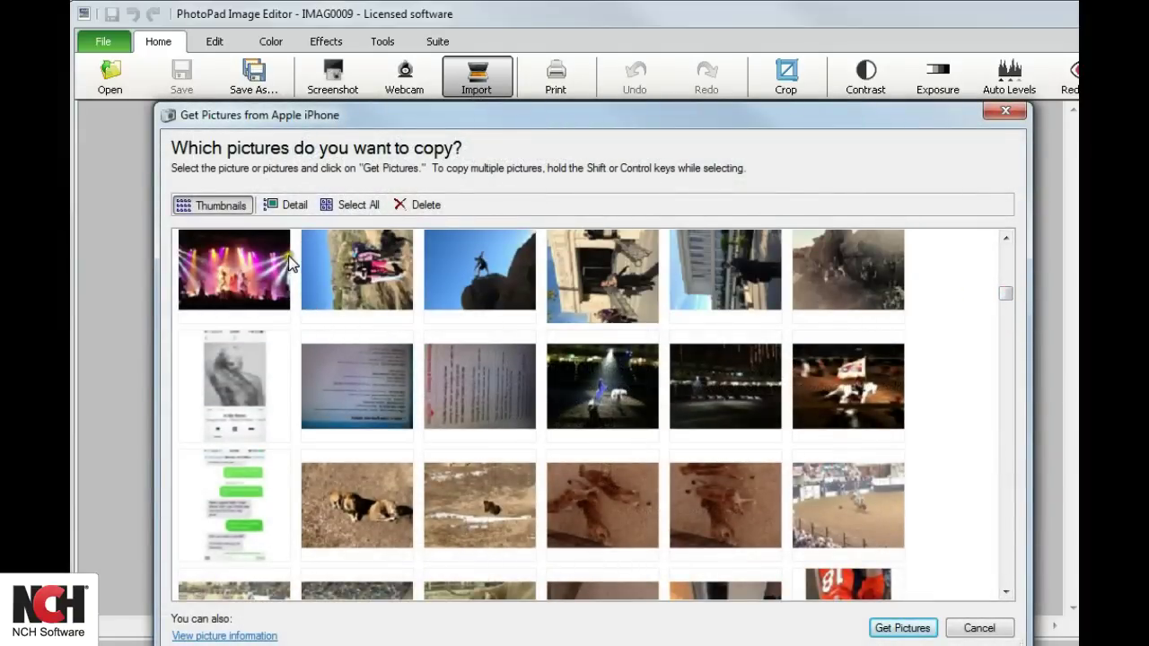
{"action": "left_click", "coordinate": [287, 206]}
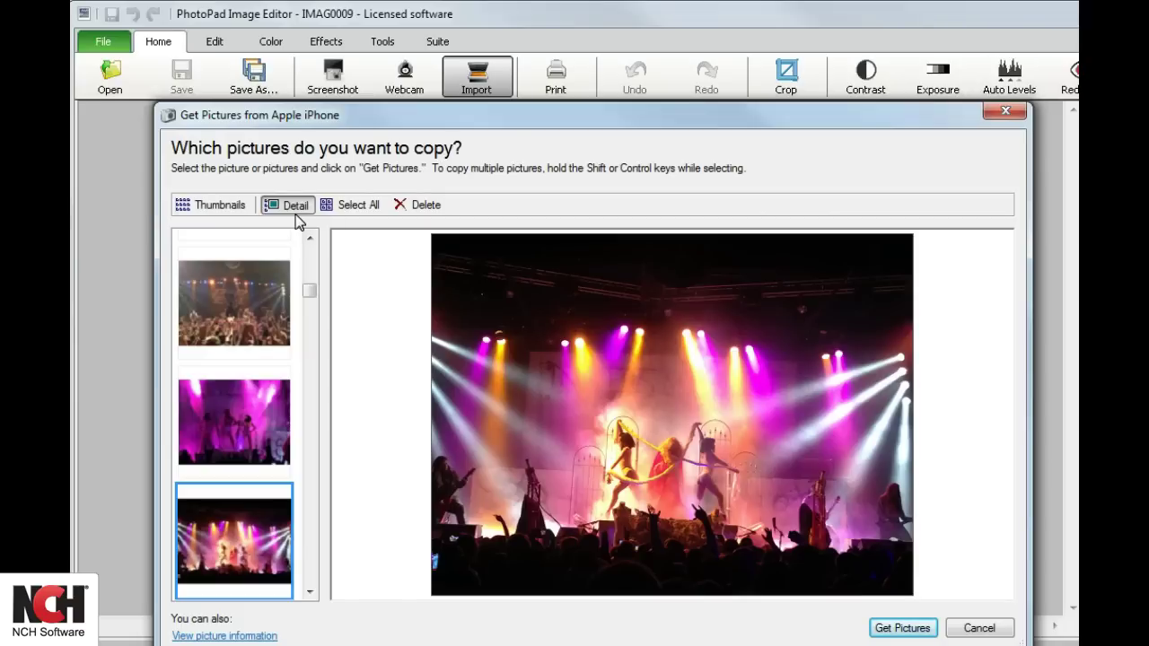
{"action": "left_click", "coordinate": [347, 212]}
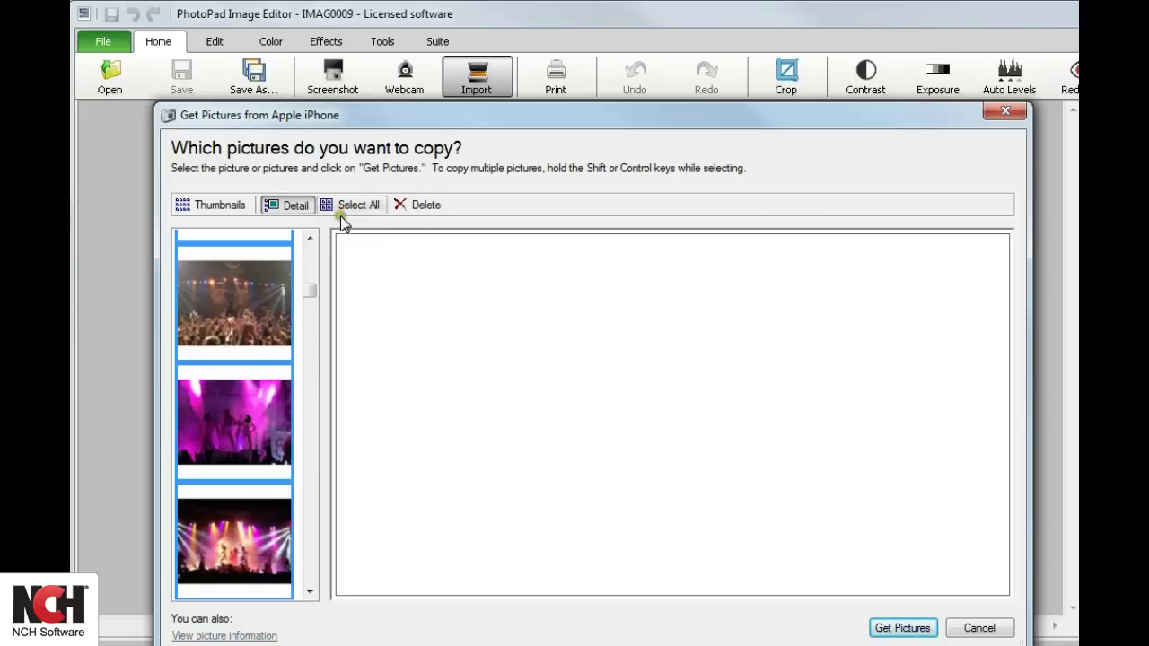
{"action": "left_click", "coordinate": [274, 274]}
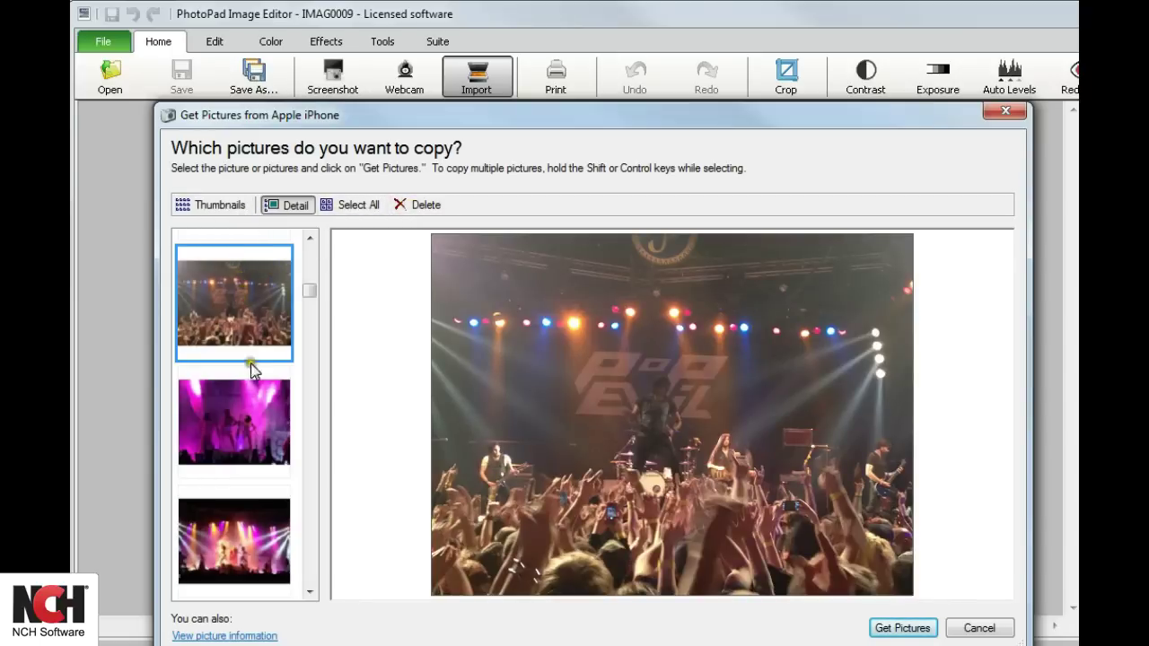
{"action": "left_click", "coordinate": [257, 427], "text": "ctrl"}
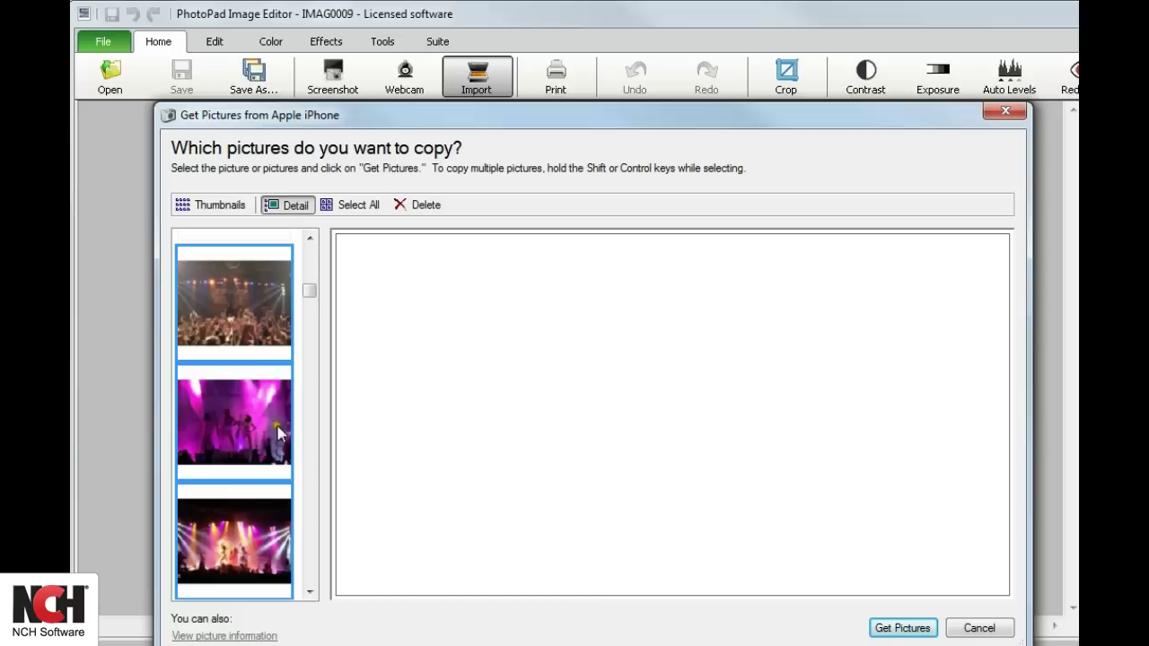
{"action": "left_click_drag", "start_coordinate": [309, 292], "coordinate": [309, 308]}
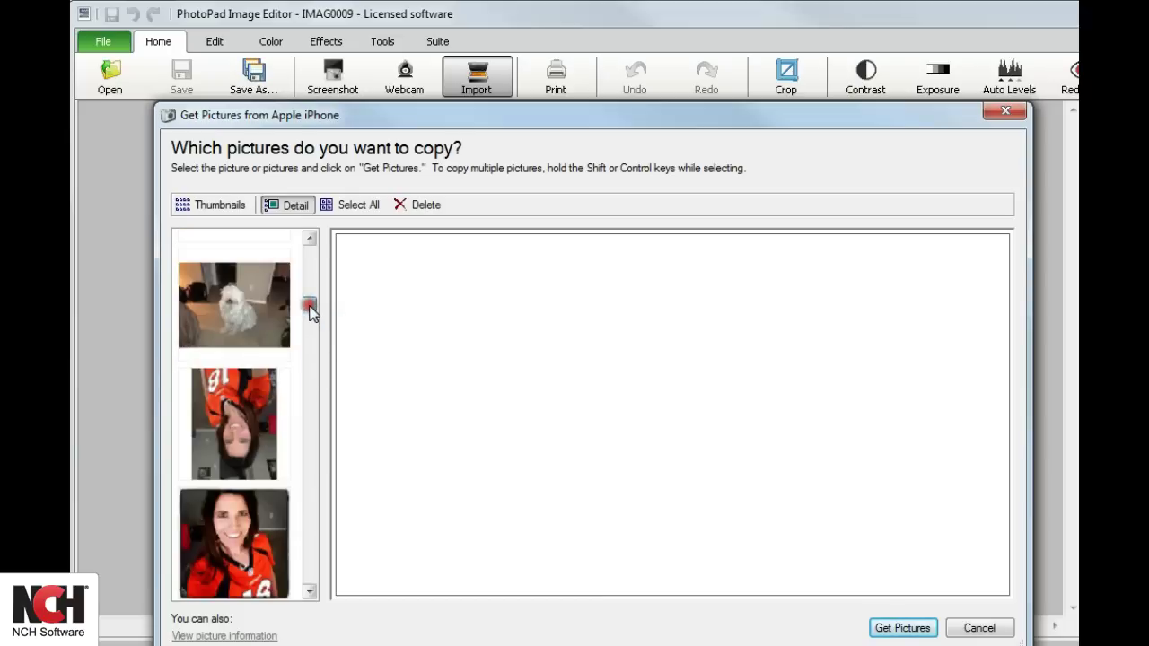
{"action": "left_click", "coordinate": [258, 316]}
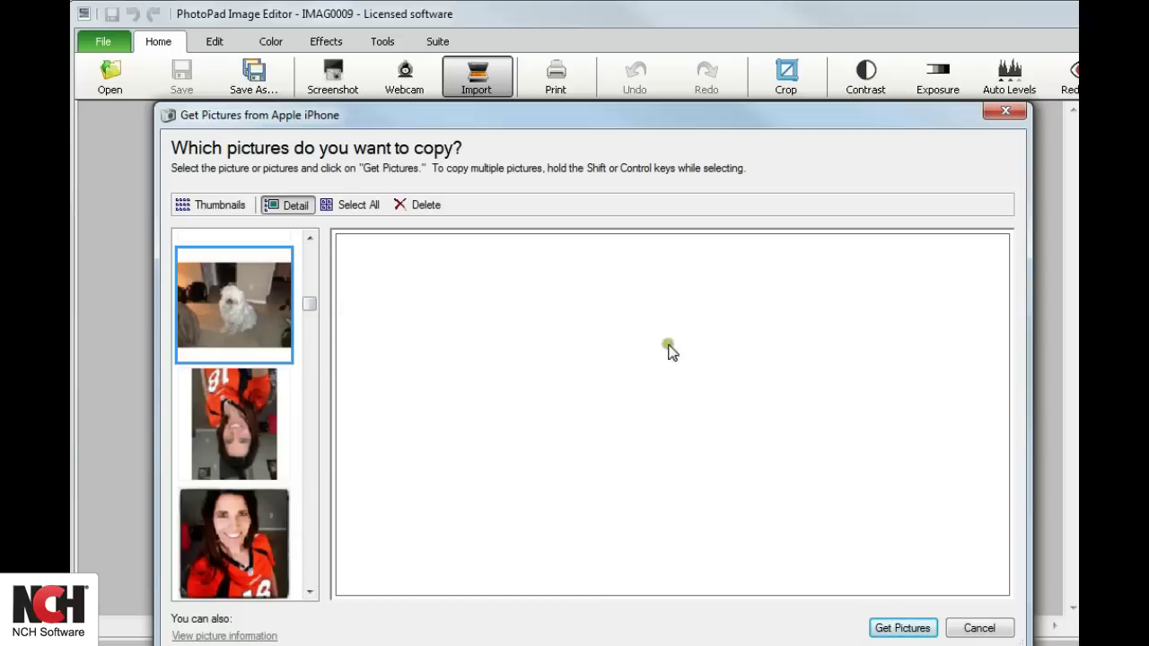
{"action": "left_click", "coordinate": [921, 628]}
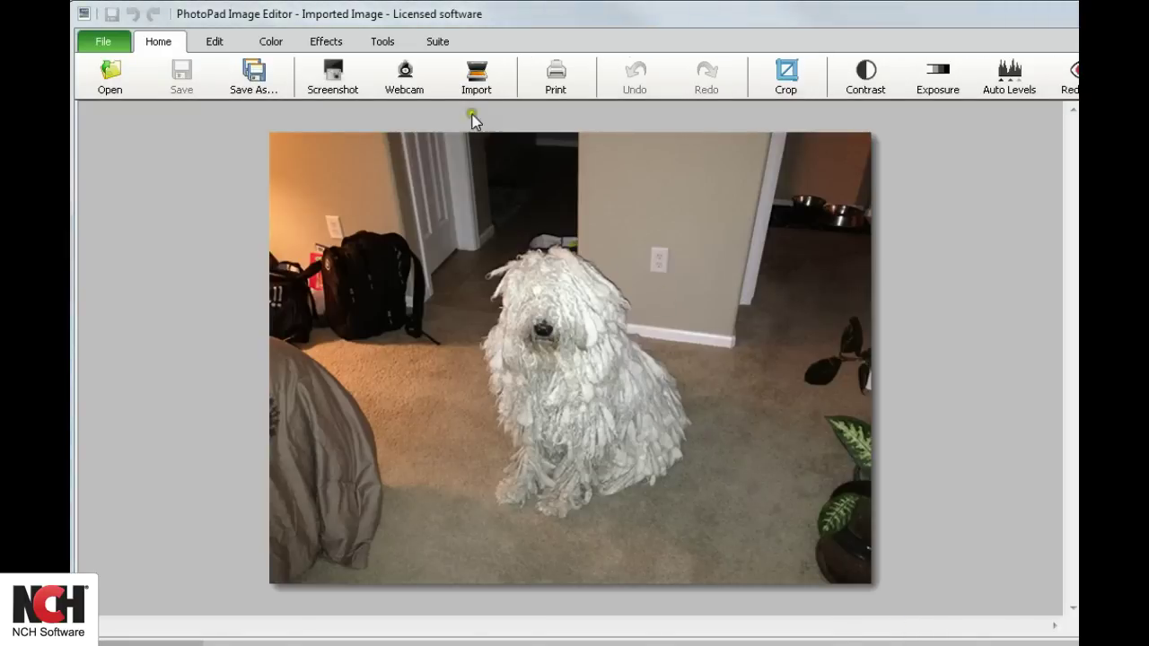
Scan a page through the Lexmark scanner using the Photo preset.
{"action": "left_click", "coordinate": [470, 79]}
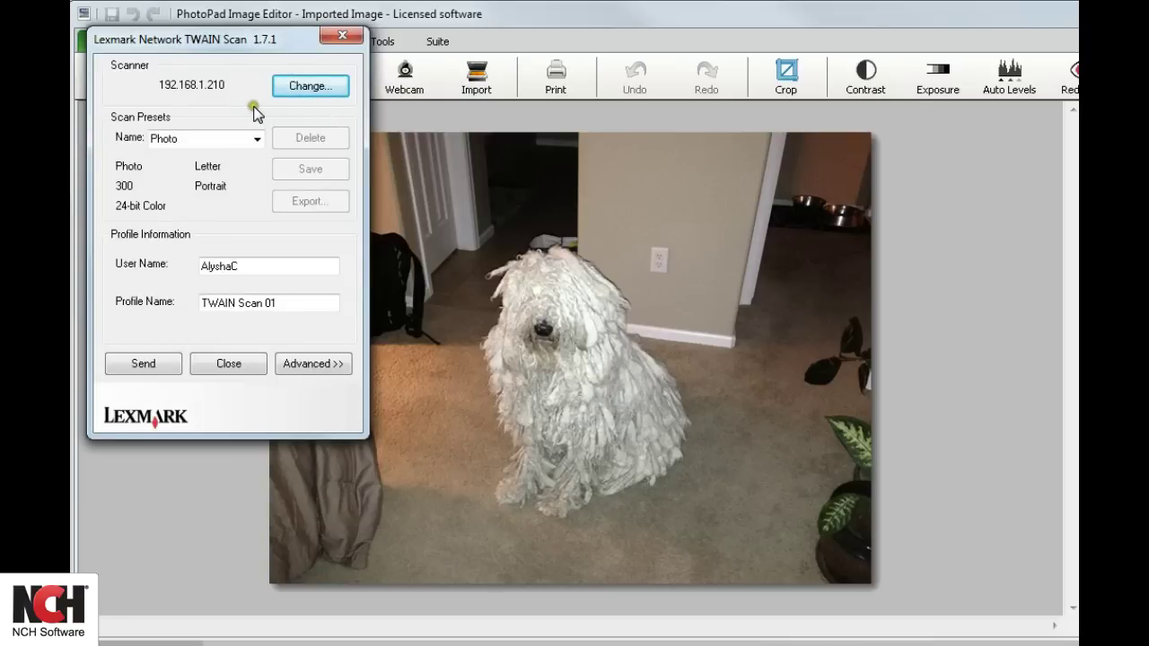
{"action": "left_click", "coordinate": [255, 139]}
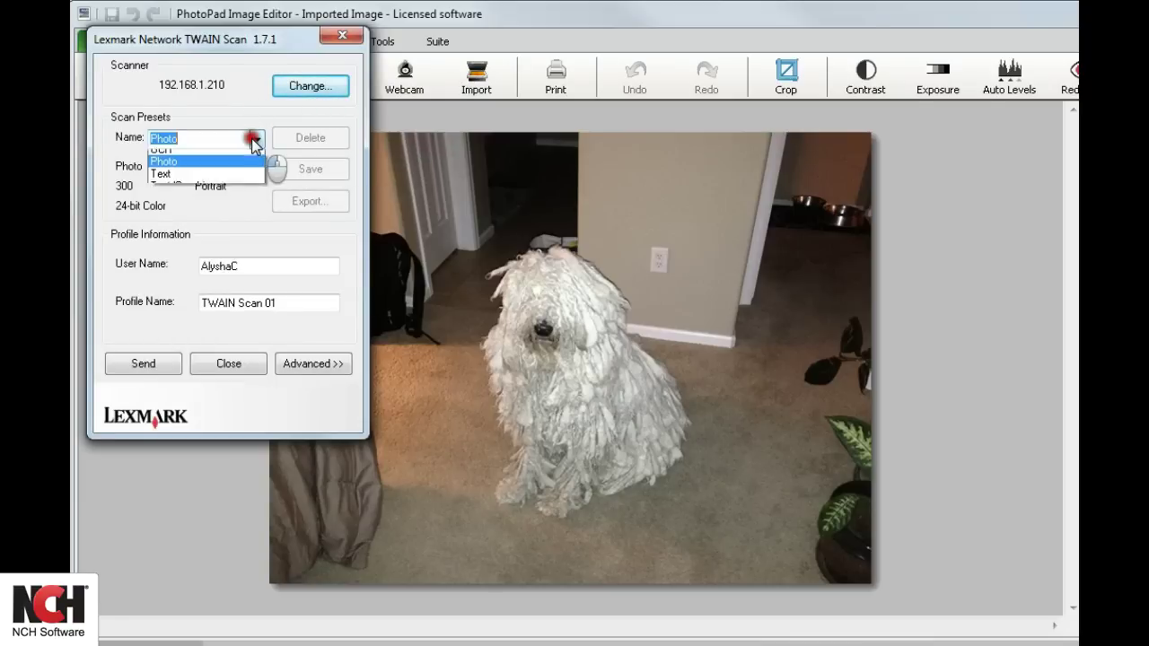
{"action": "left_click", "coordinate": [202, 169]}
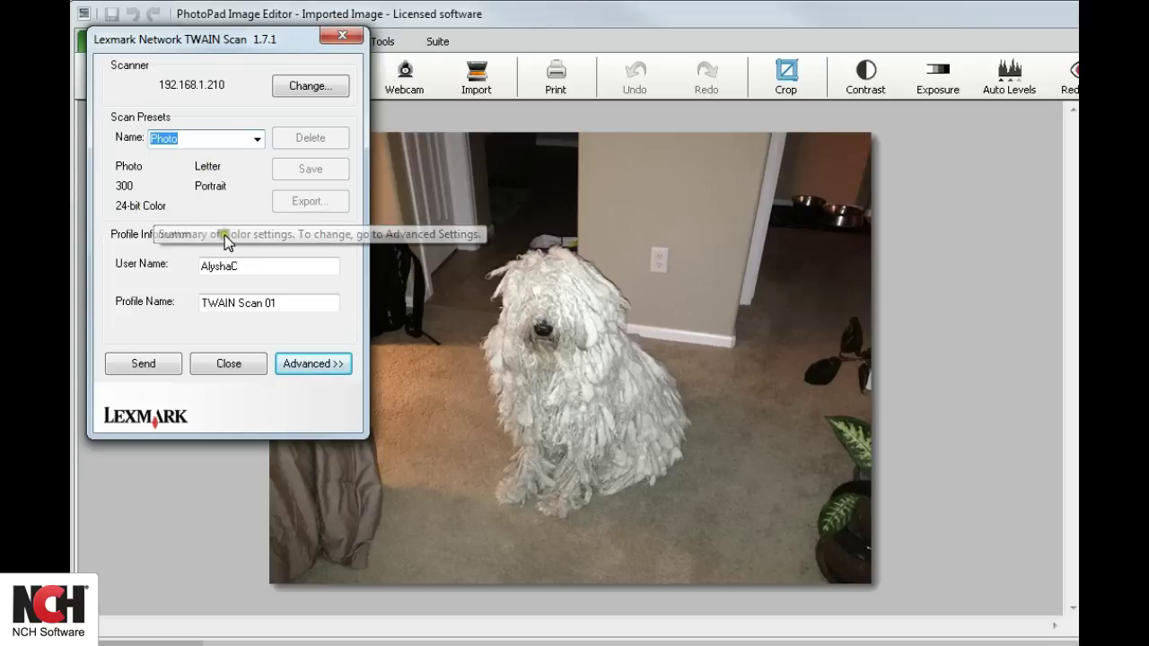
{"action": "left_click", "coordinate": [299, 364]}
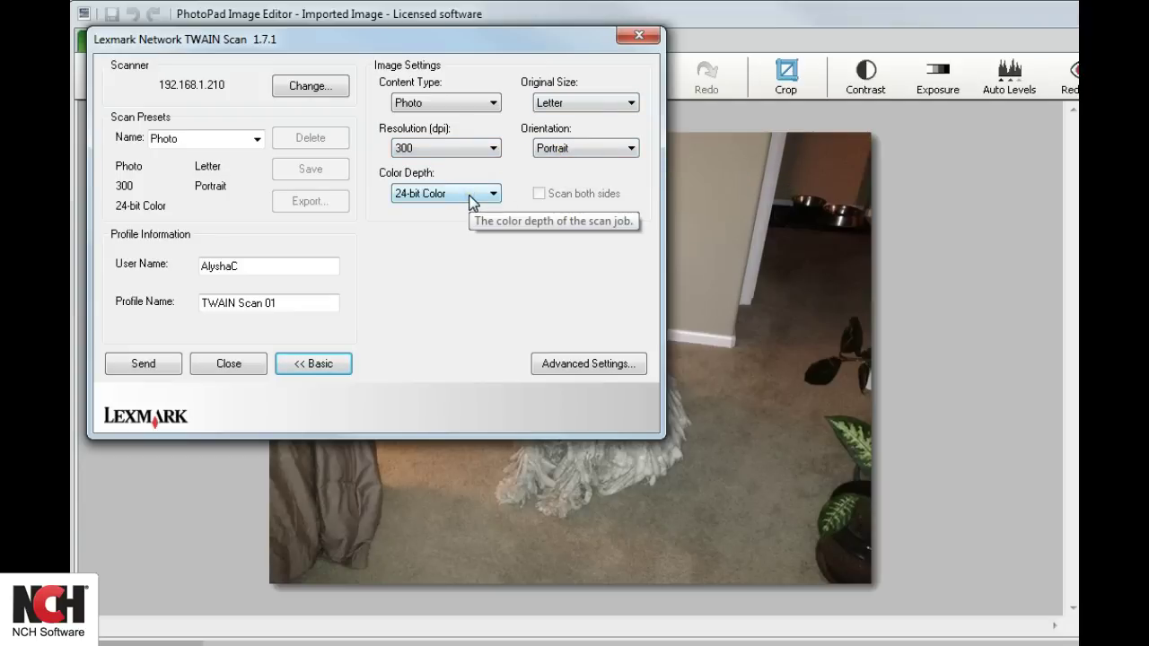
{"action": "left_click", "coordinate": [340, 363]}
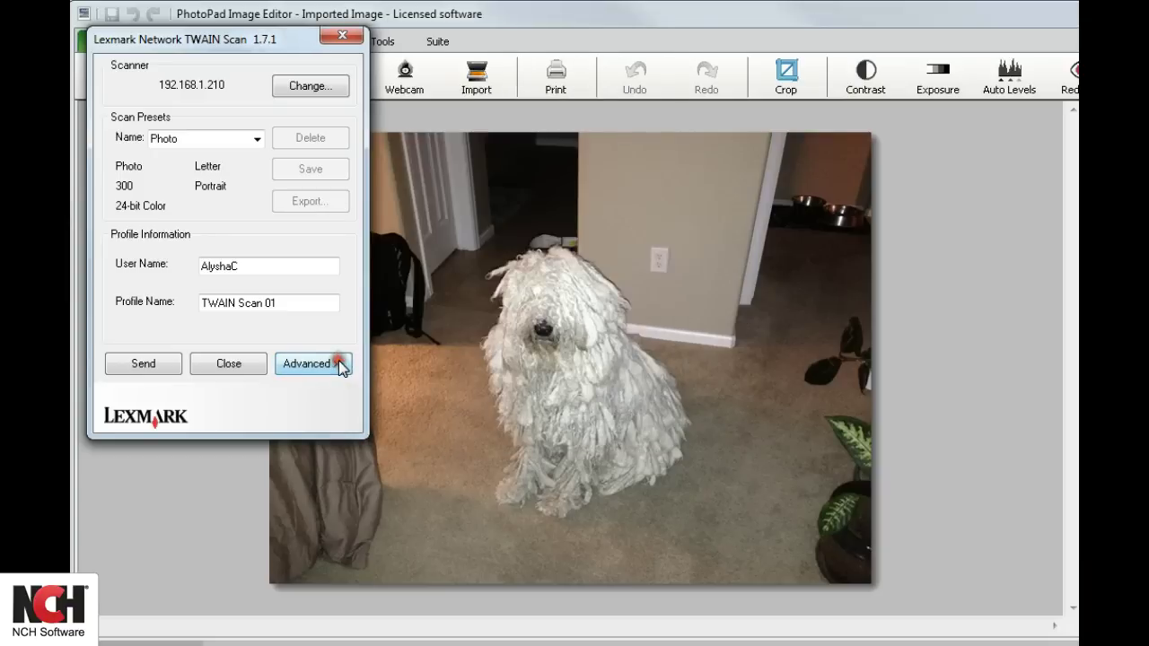
{"action": "left_click", "coordinate": [146, 368]}
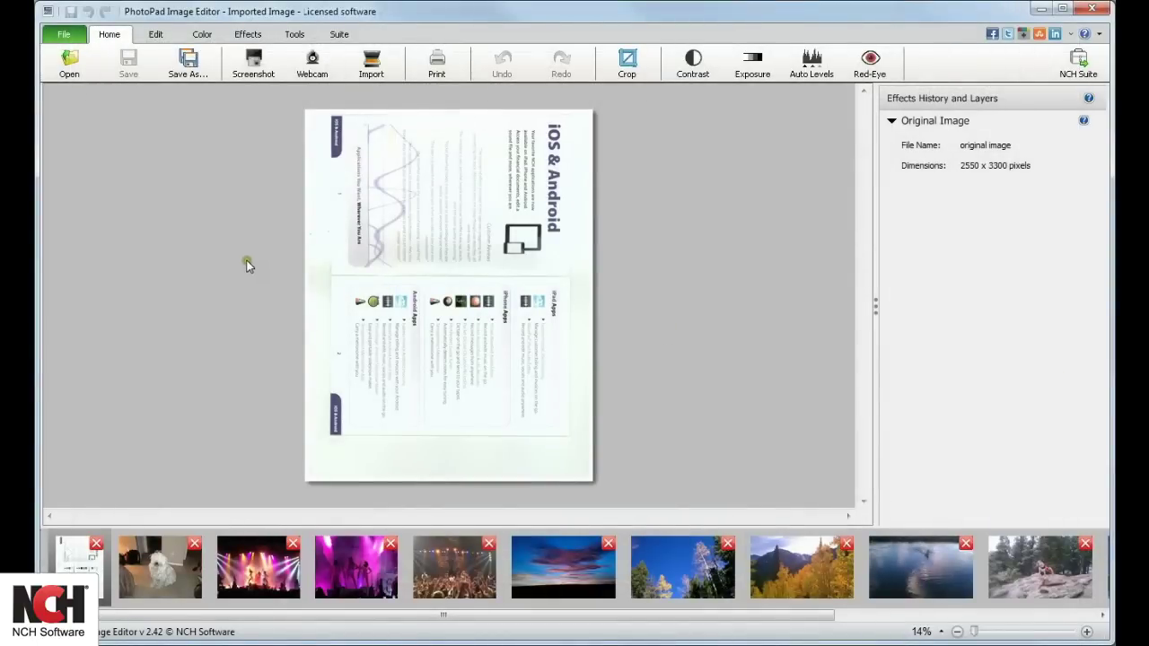
Capture a 1440 x 900 screenshot of the desktop as a new image.
{"action": "left_click", "coordinate": [252, 74]}
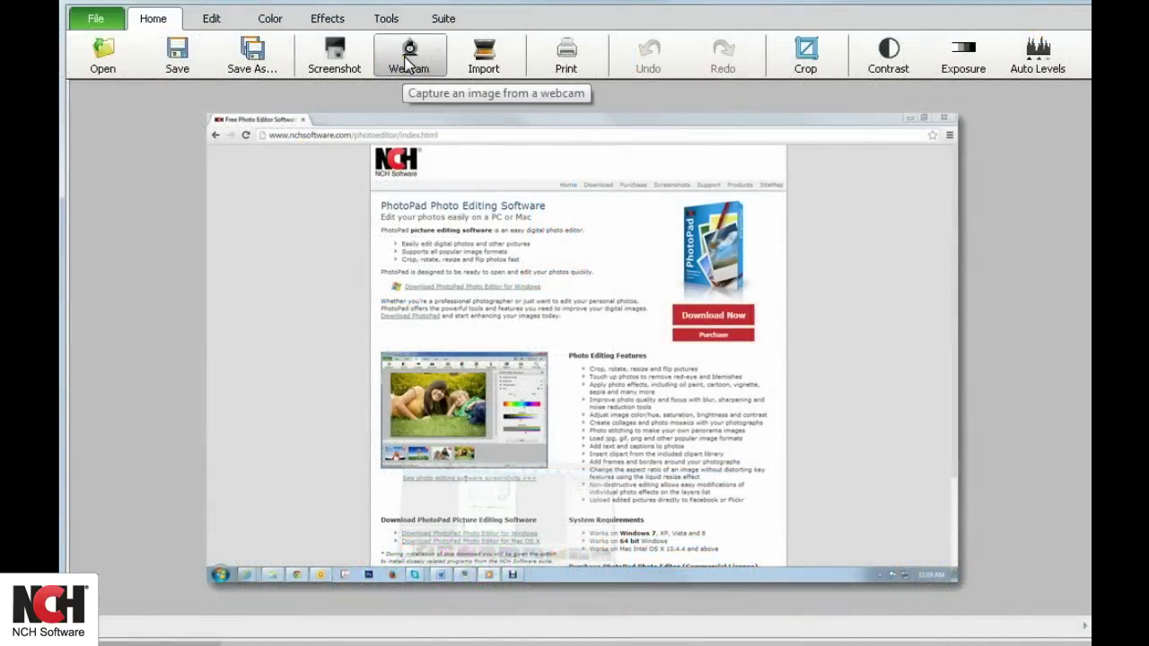
Freeze the Logitech Webcam 200 feed on the smiling frame and capture it as an image.
{"action": "left_click", "coordinate": [409, 68]}
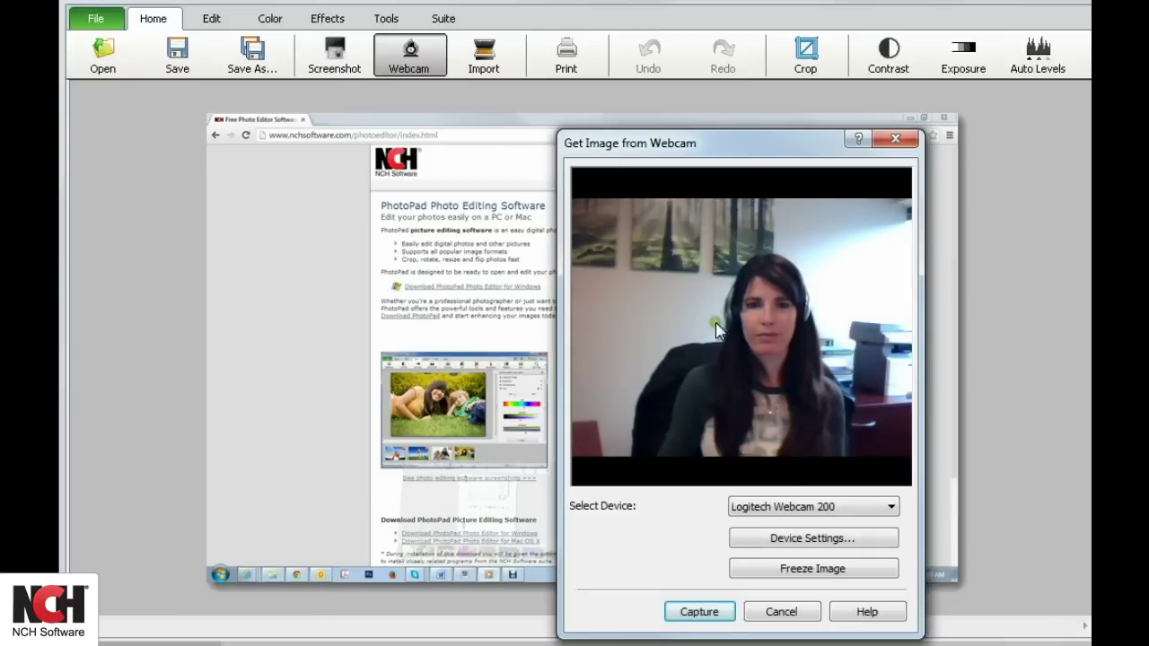
{"action": "left_click", "coordinate": [806, 540]}
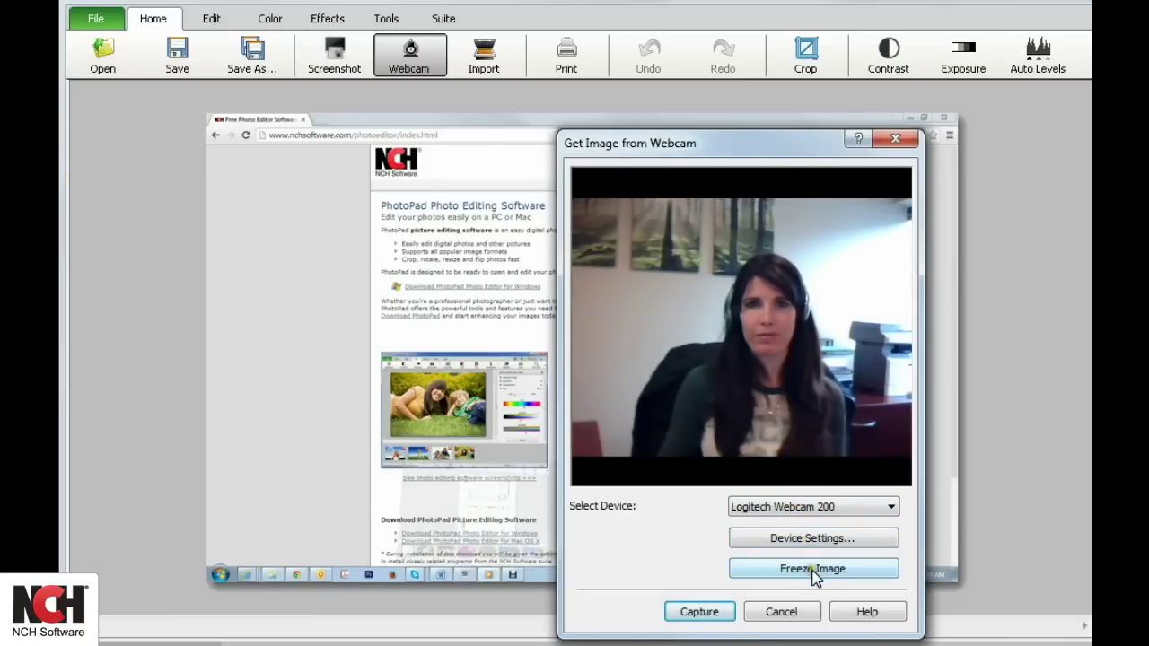
{"action": "left_click", "coordinate": [814, 569]}
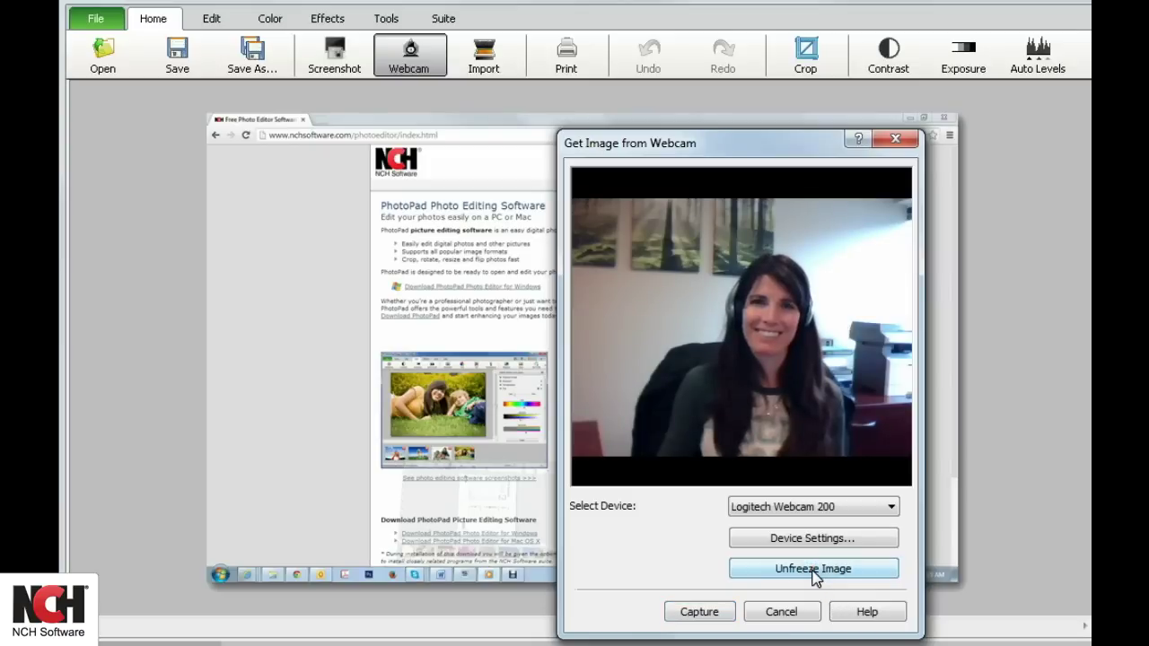
{"action": "left_click", "coordinate": [814, 569]}
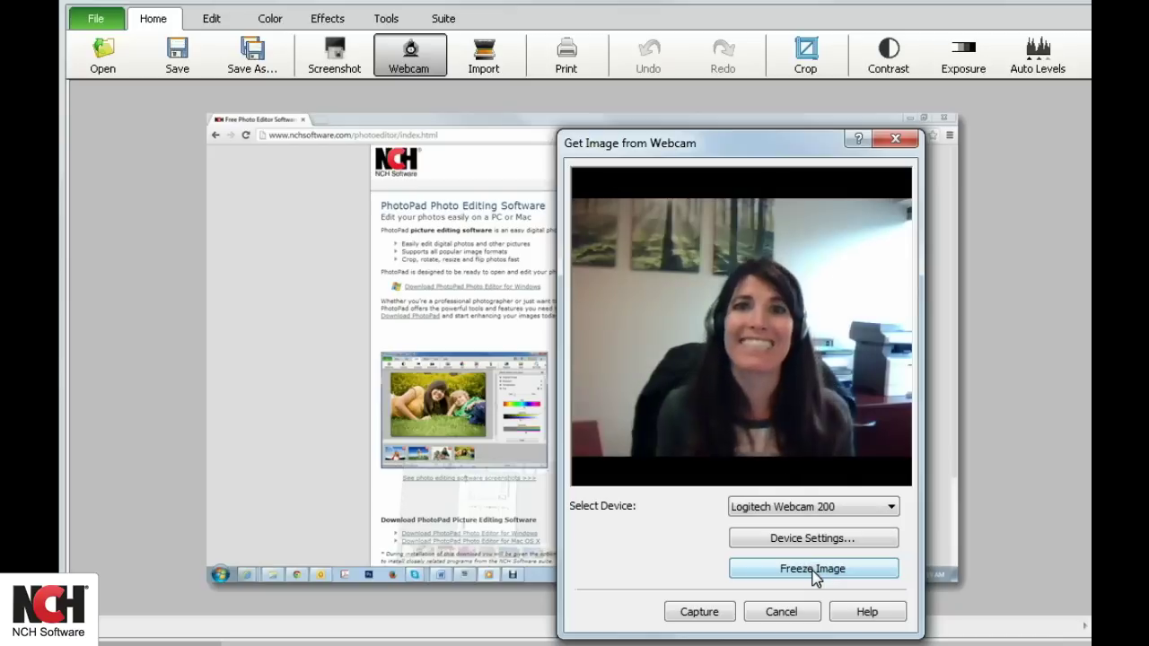
{"action": "left_click", "coordinate": [812, 569]}
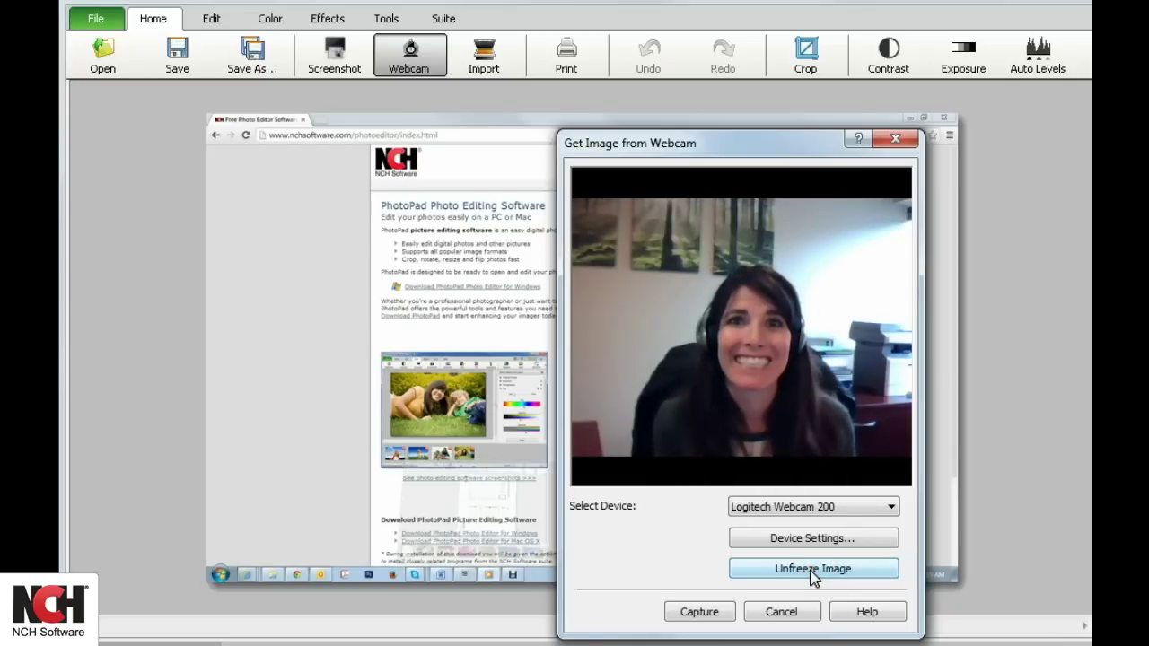
{"action": "left_click", "coordinate": [813, 569]}
{"action": "left_click", "coordinate": [812, 569]}
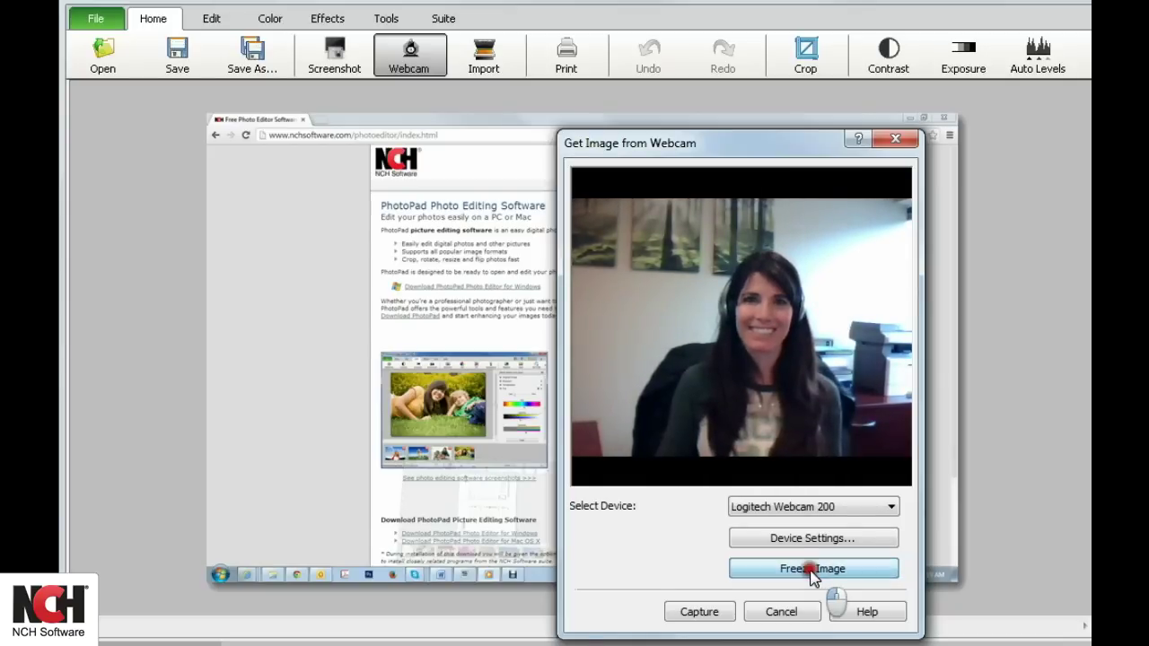
{"action": "left_click", "coordinate": [707, 612]}
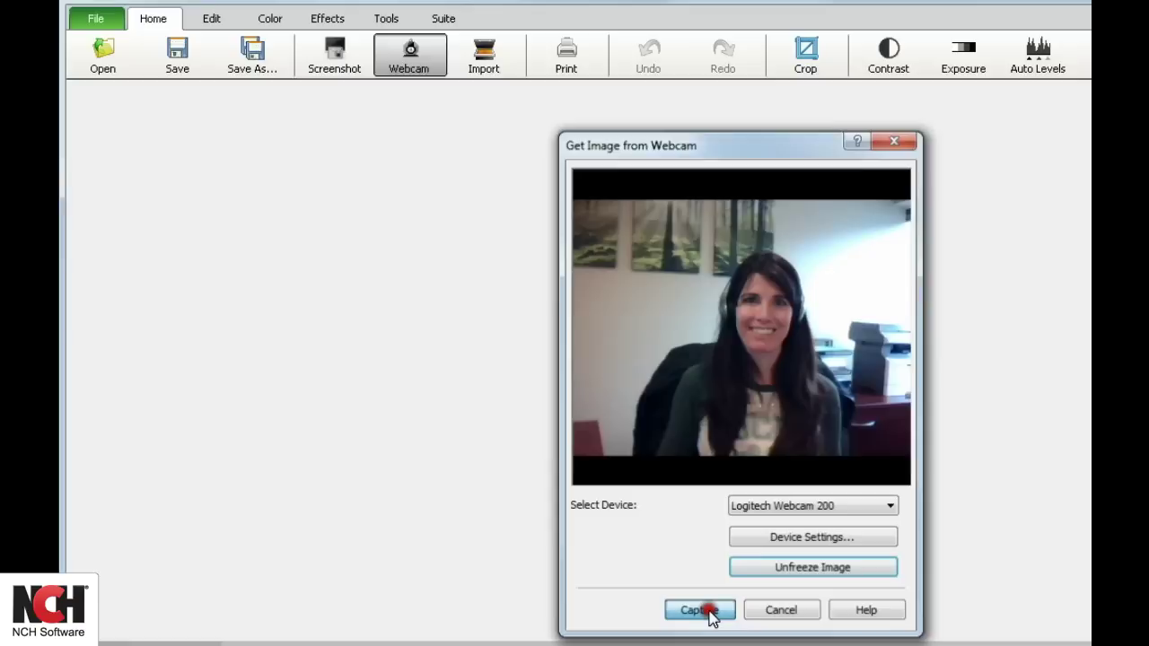